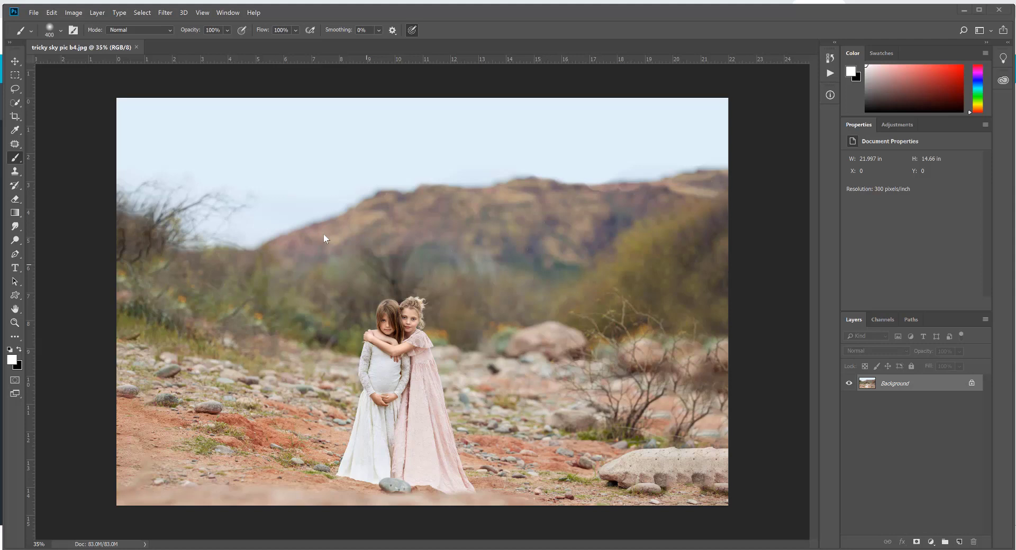
# Step: Place the Cozy Clicks Clouds & Rainbows (36) image as an embedded sky layer
pyautogui.press('g')
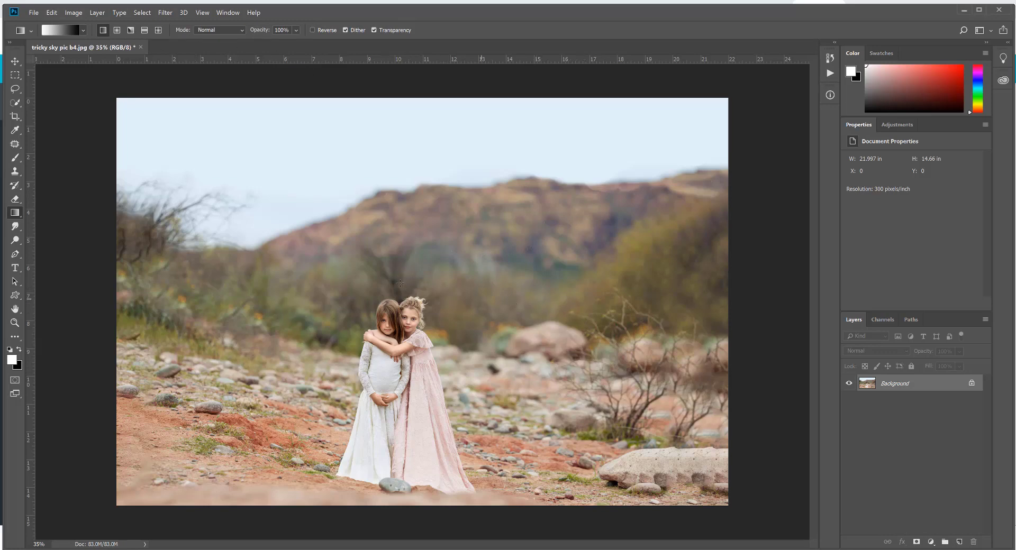
pyautogui.click(39, 12)
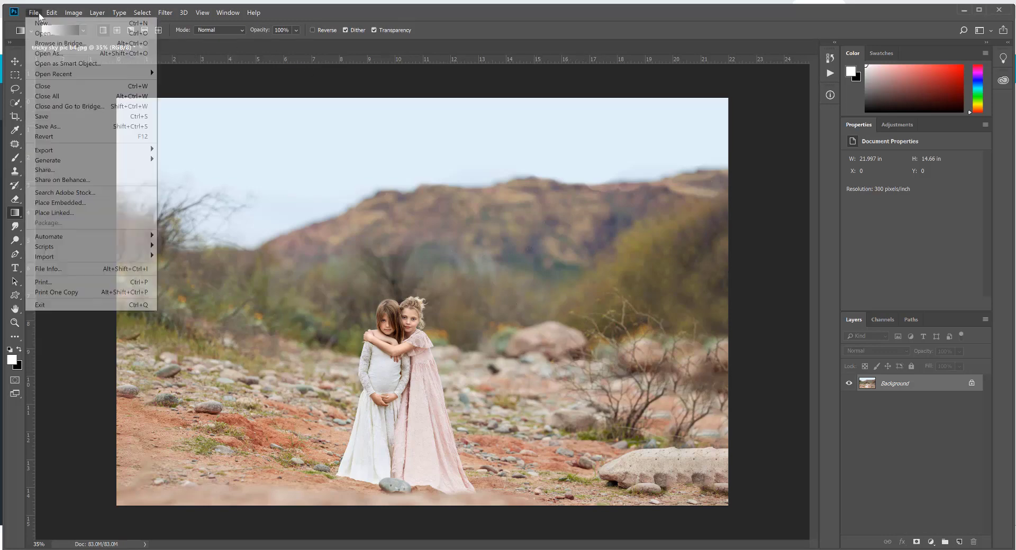
pyautogui.click(85, 203)
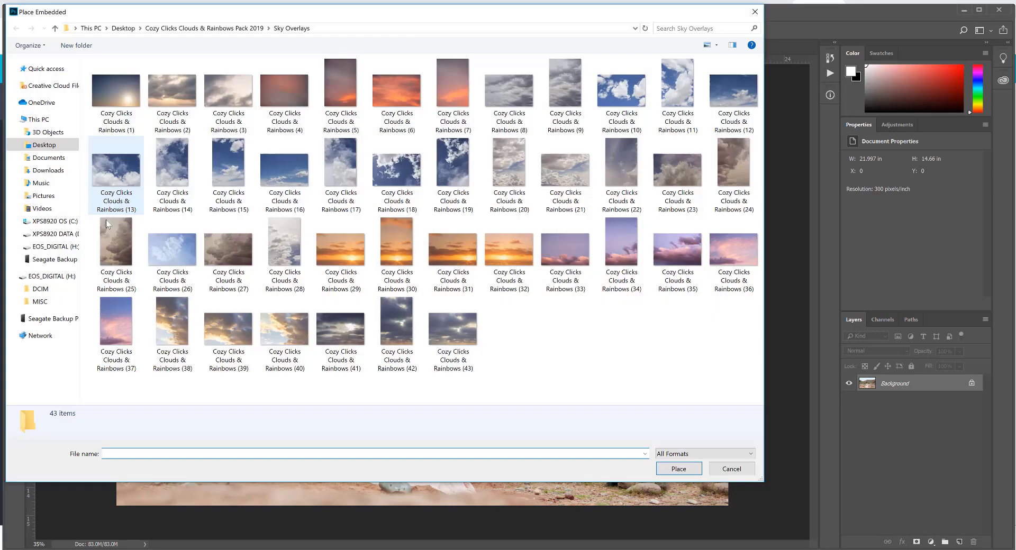
pyautogui.click(732, 272)
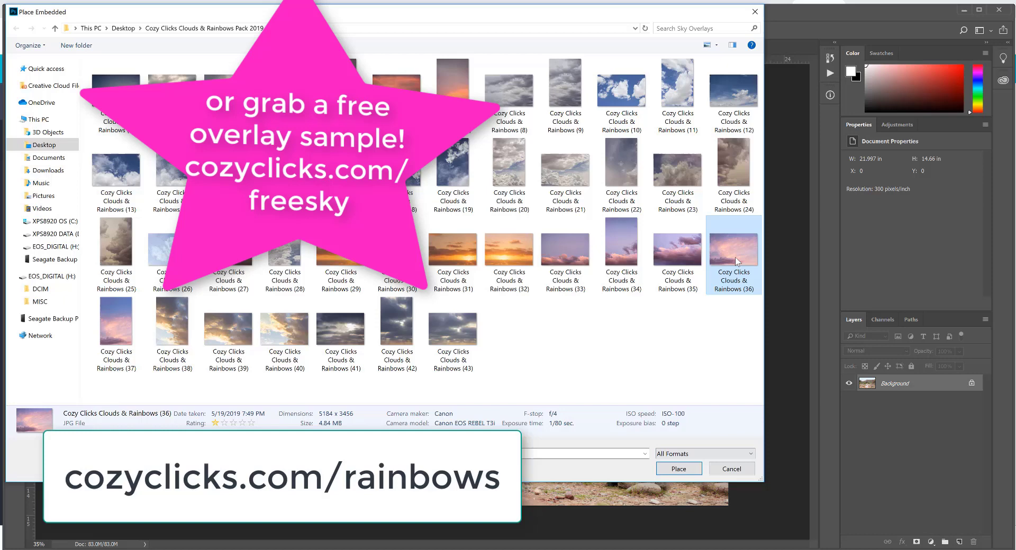
pyautogui.click(669, 472)
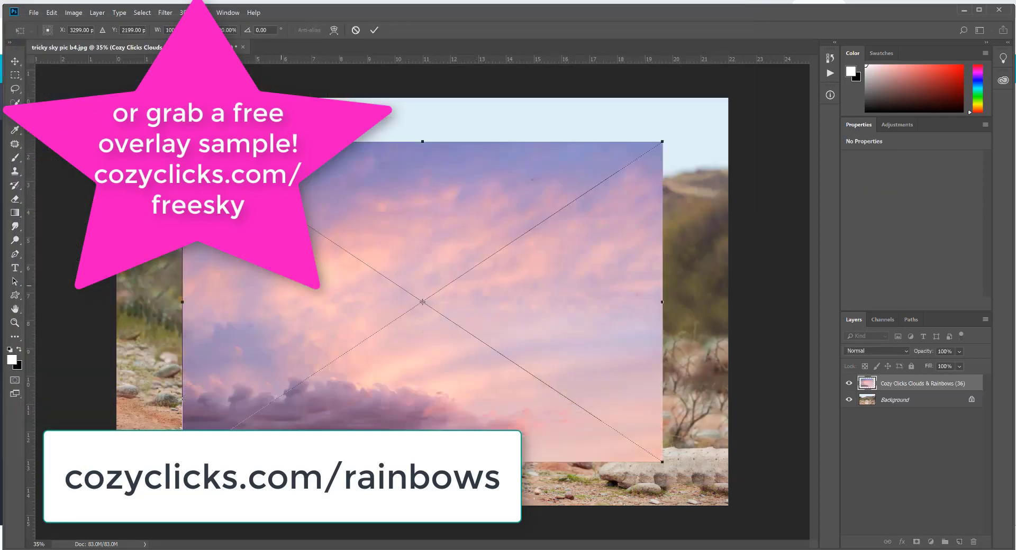
# Step: Scale the sky to the full image width, align it with the top edge, and commit
pyautogui.moveTo(182, 141); pyautogui.dragTo(136, 98)
pyautogui.moveTo(662, 462); pyautogui.dragTo(704, 481)
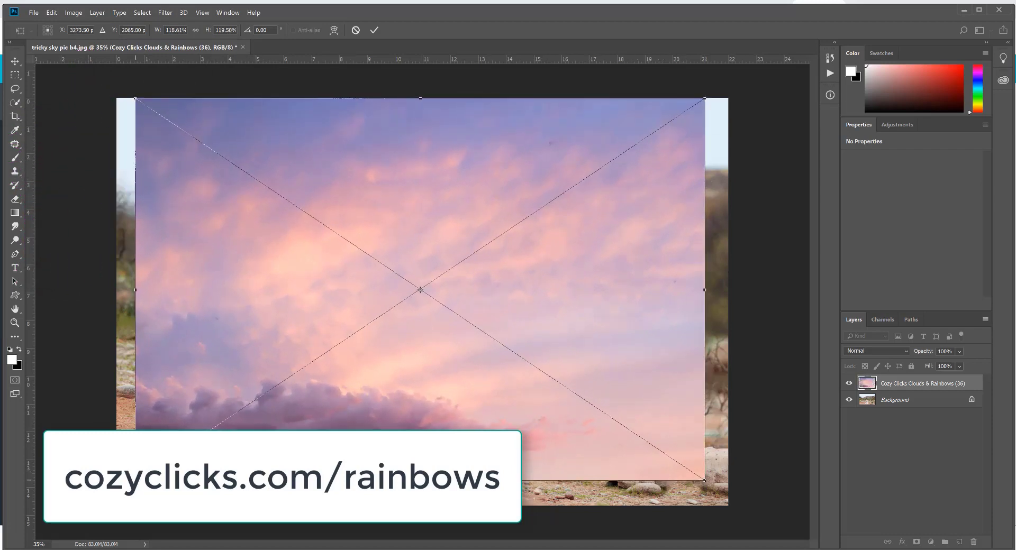
pyautogui.moveTo(136, 290); pyautogui.dragTo(118, 290)
pyautogui.moveTo(445, 399); pyautogui.dragTo(440, 203)
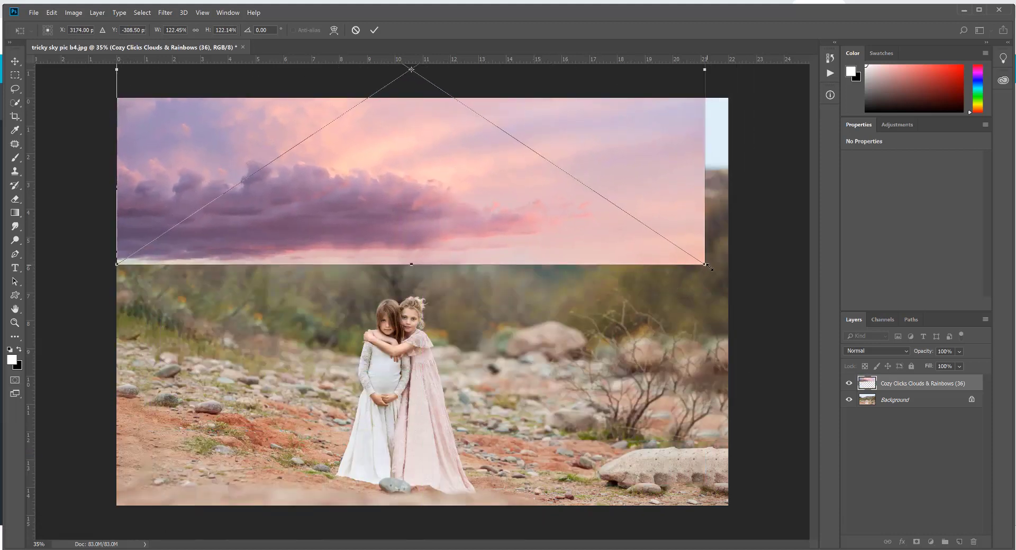
pyautogui.moveTo(708, 267); pyautogui.dragTo(728, 288)
pyautogui.moveTo(637, 217); pyautogui.dragTo(637, 232)
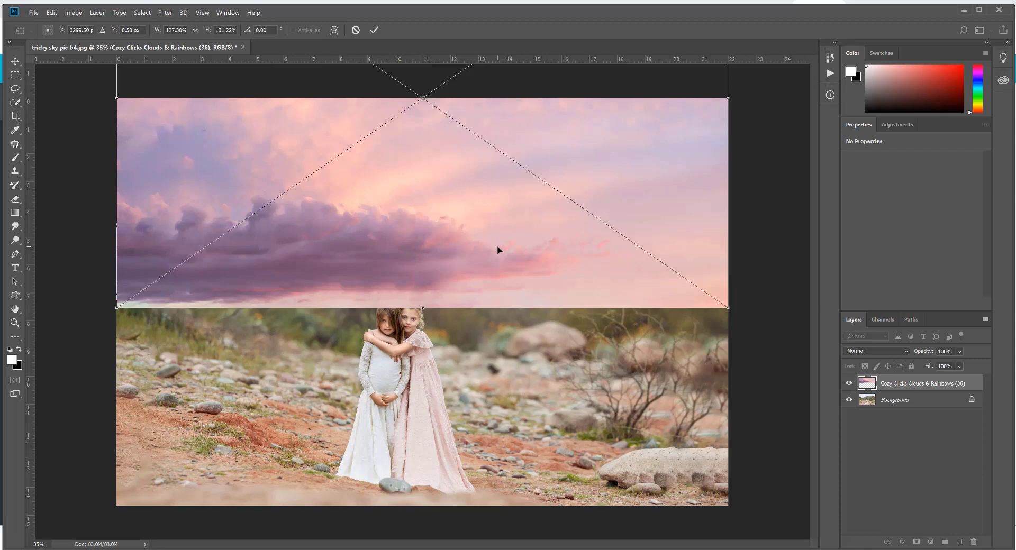
pyautogui.press('Return')
pyautogui.press('g')
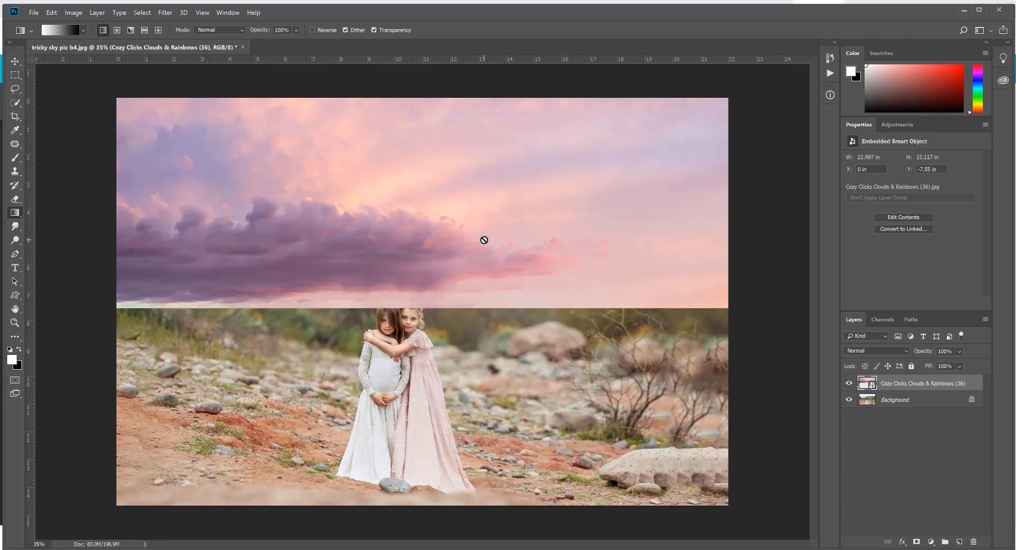
# Step: Add a layer mask to the sky and drag an upward black-to-white gradient to fade it into the mountains
pyautogui.click(917, 543)
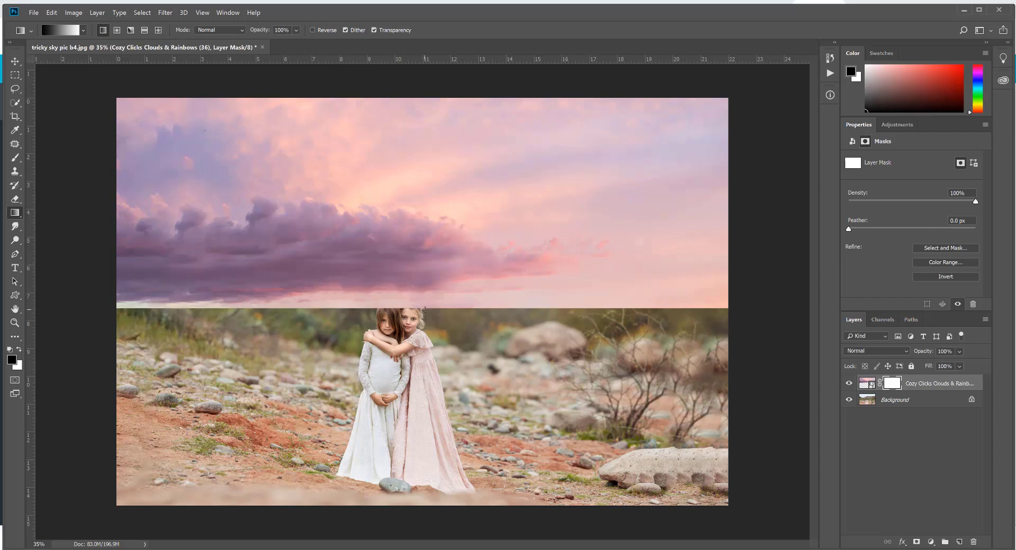
pyautogui.moveTo(419, 248); pyautogui.dragTo(423, 112)
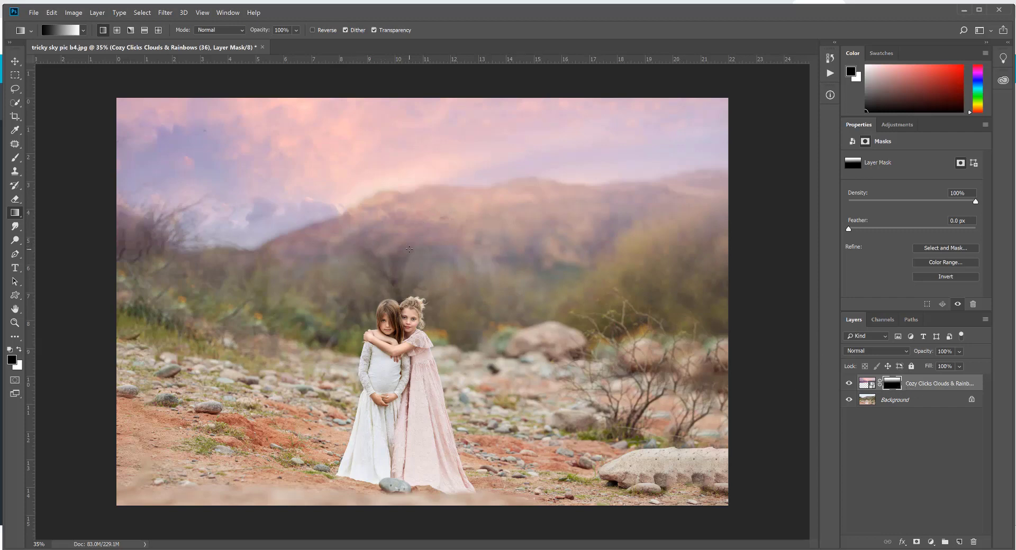
# Step: Target the sky layer's image thumbnail and set its blend mode to Multiply
pyautogui.click(866, 384)
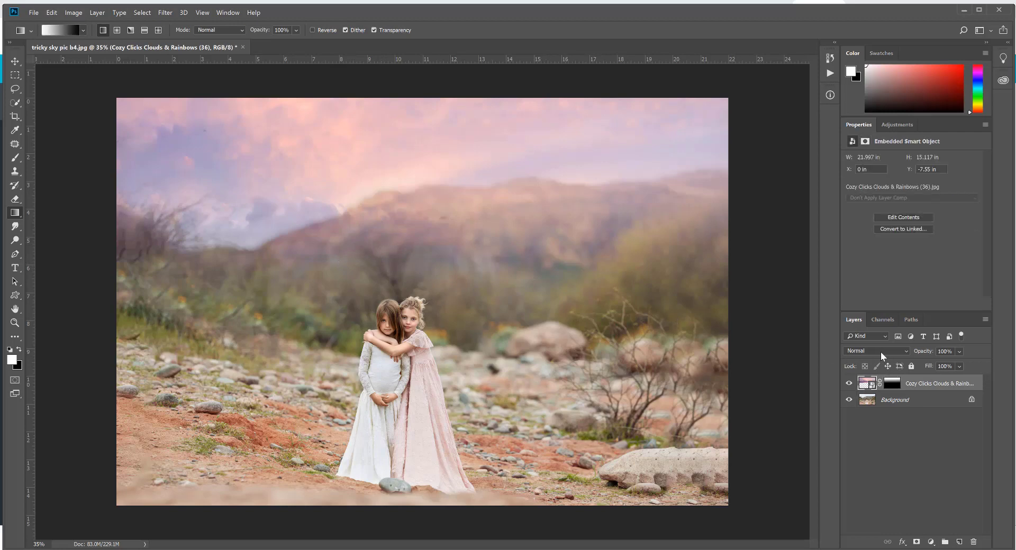
pyautogui.click(881, 351)
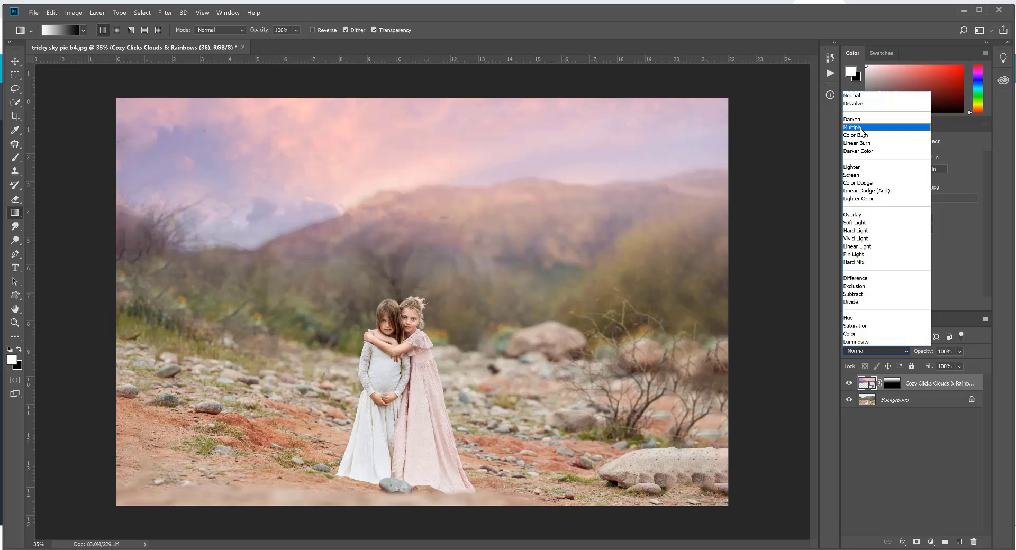
pyautogui.click(860, 128)
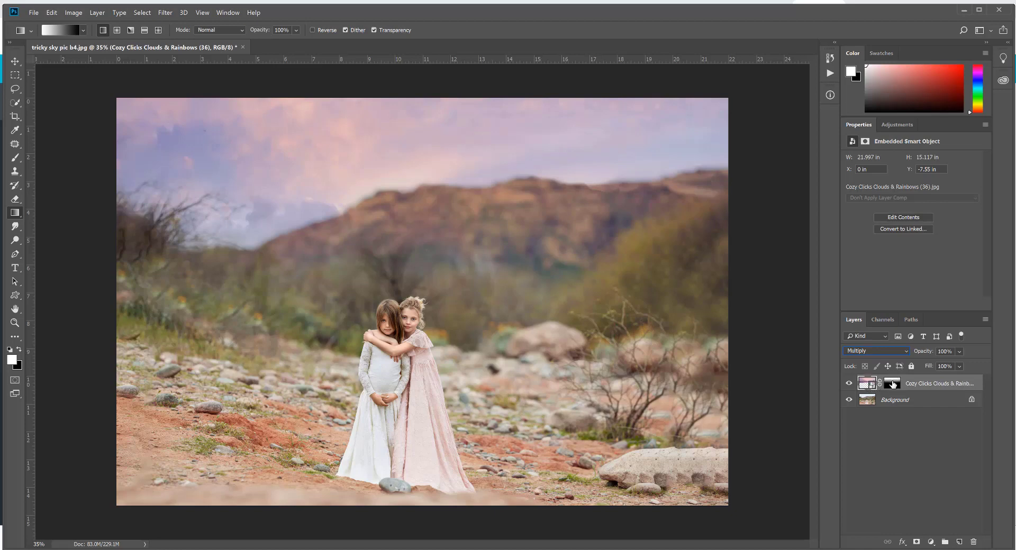
# Step: In Blending Options, split the Underlying Layer black slider to 51/181 and set opacity to 99%
pyautogui.doubleClick(969, 382)
pyautogui.press('Return')
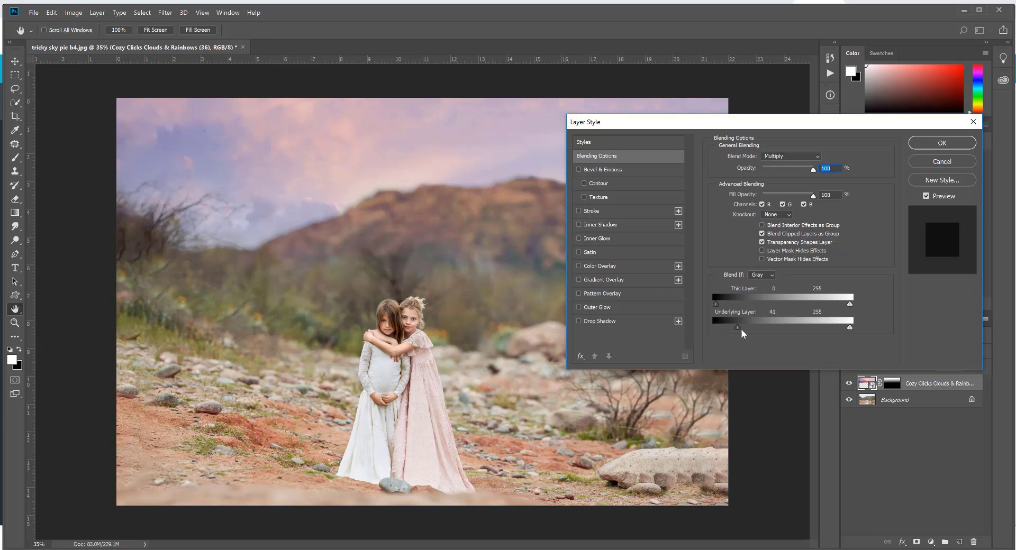
pyautogui.moveTo(754, 328)
pyautogui.mouseDown()
pyautogui.moveTo(834, 329)
pyautogui.moveTo(752, 326)
pyautogui.mouseUp()
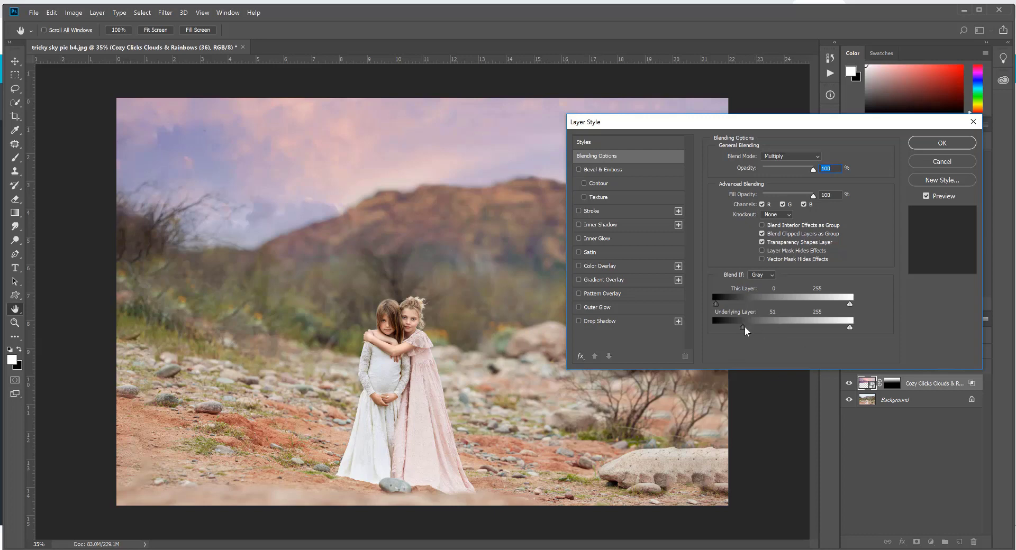
pyautogui.press('alt')
pyautogui.moveTo(743, 327); pyautogui.dragTo(744, 327)
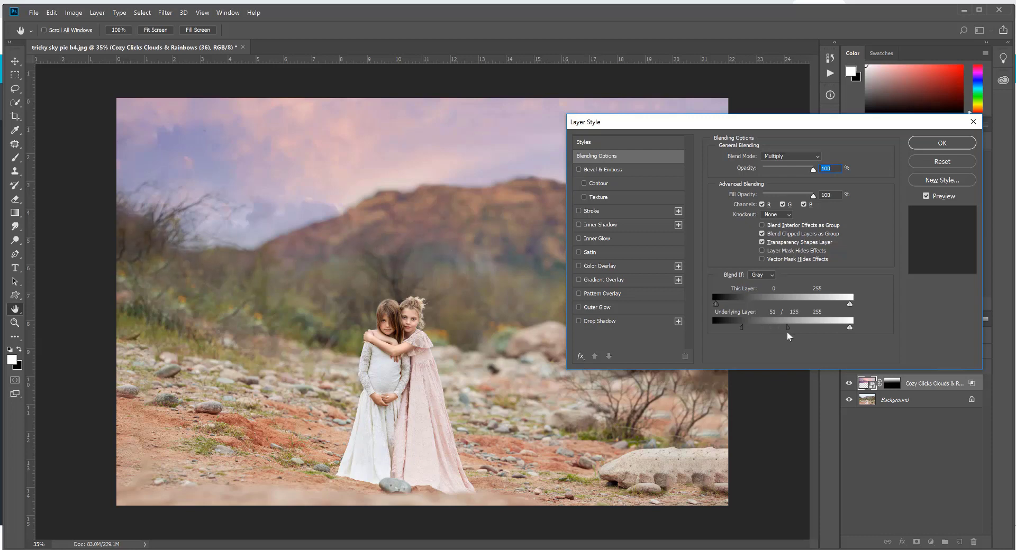
pyautogui.moveTo(823, 332)
pyautogui.mouseDown()
pyautogui.moveTo(863, 331)
pyautogui.moveTo(788, 327)
pyautogui.moveTo(859, 329)
pyautogui.moveTo(821, 332)
pyautogui.mouseUp()
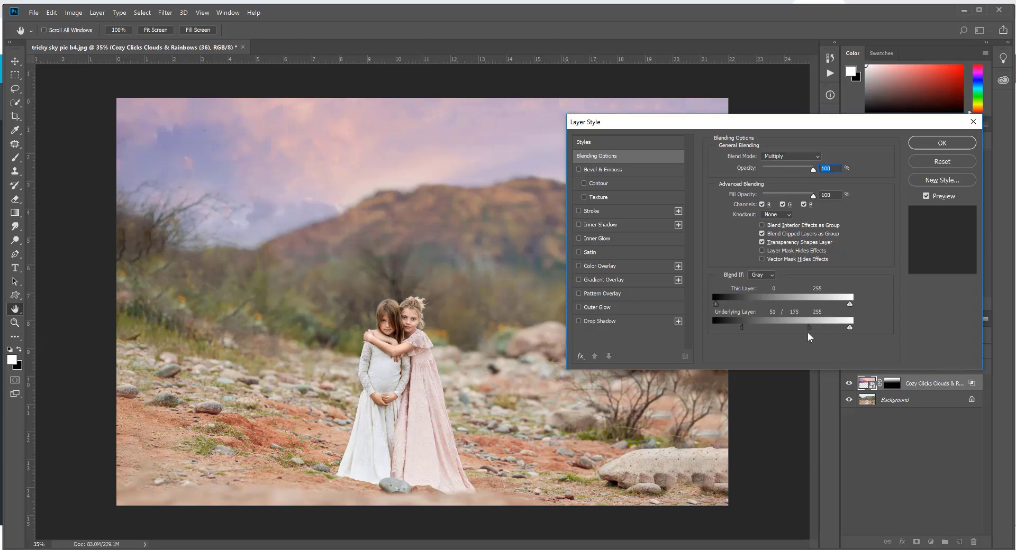
pyautogui.moveTo(809, 333); pyautogui.dragTo(812, 335)
pyautogui.press('Down')
# Step: Switch Blend If to the Blue channel and split its underlying black slider to 56/111
pyautogui.click(770, 277)
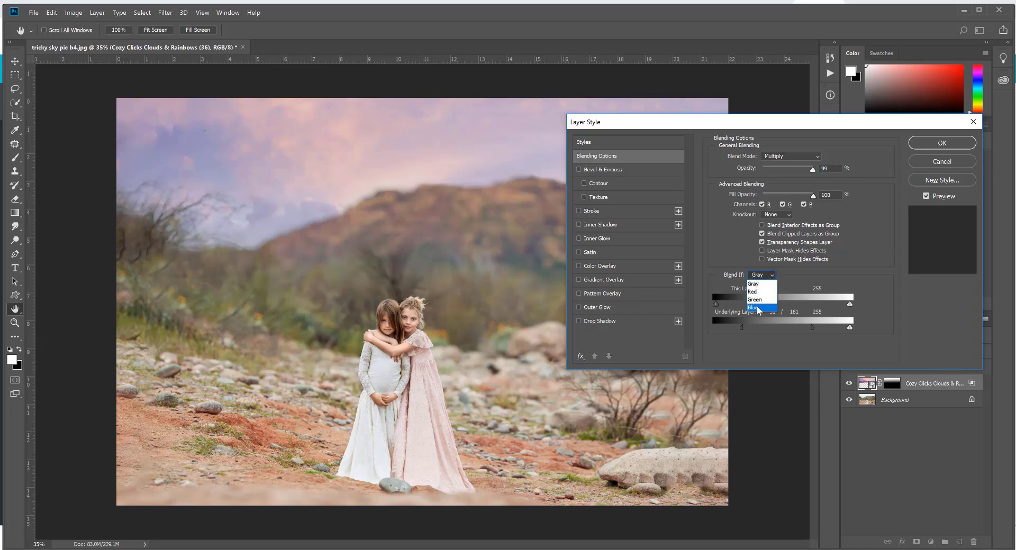
pyautogui.click(757, 307)
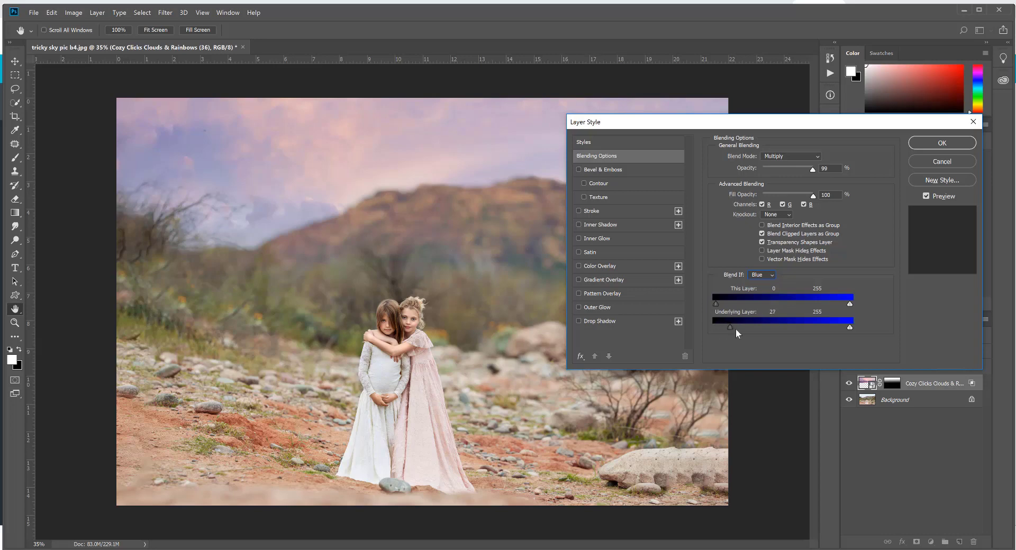
pyautogui.moveTo(758, 329)
pyautogui.mouseDown()
pyautogui.moveTo(795, 330)
pyautogui.moveTo(760, 331)
pyautogui.mouseUp()
pyautogui.moveTo(745, 328); pyautogui.dragTo(751, 332)
# Step: Confirm the layer style, then apply a 22.2-pixel Gaussian Blur to the sky layer
pyautogui.click(942, 147)
pyautogui.press('g')
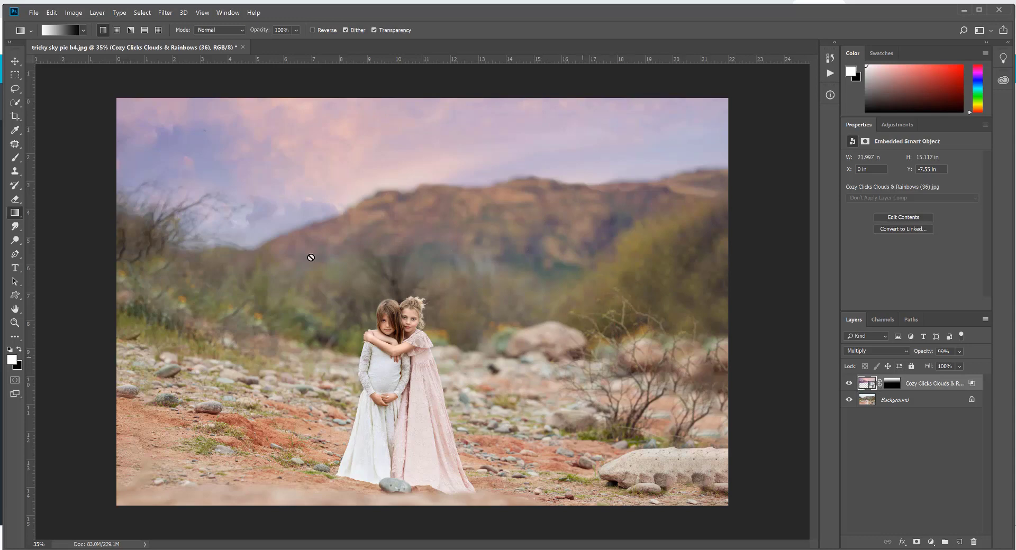
pyautogui.click(164, 14)
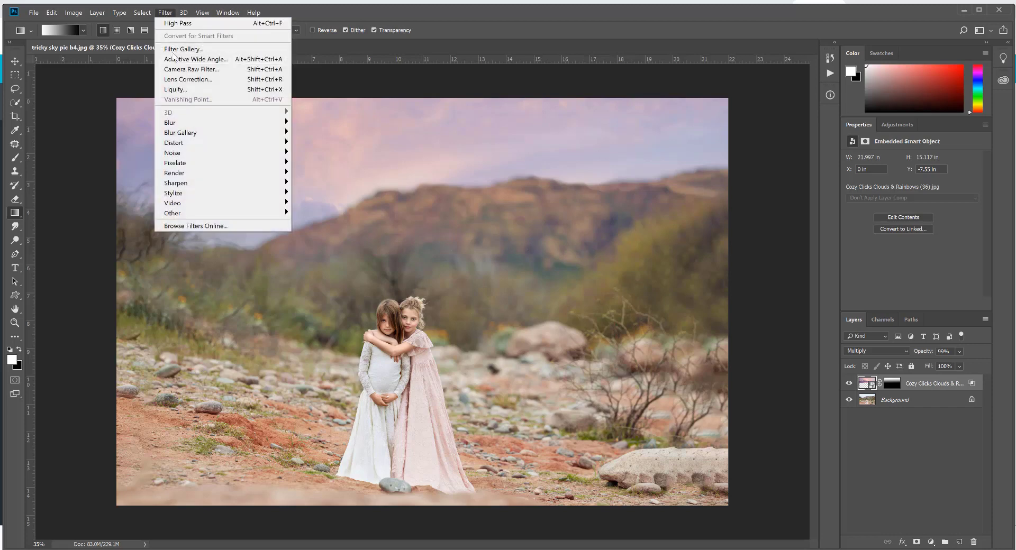
pyautogui.moveTo(178, 126)
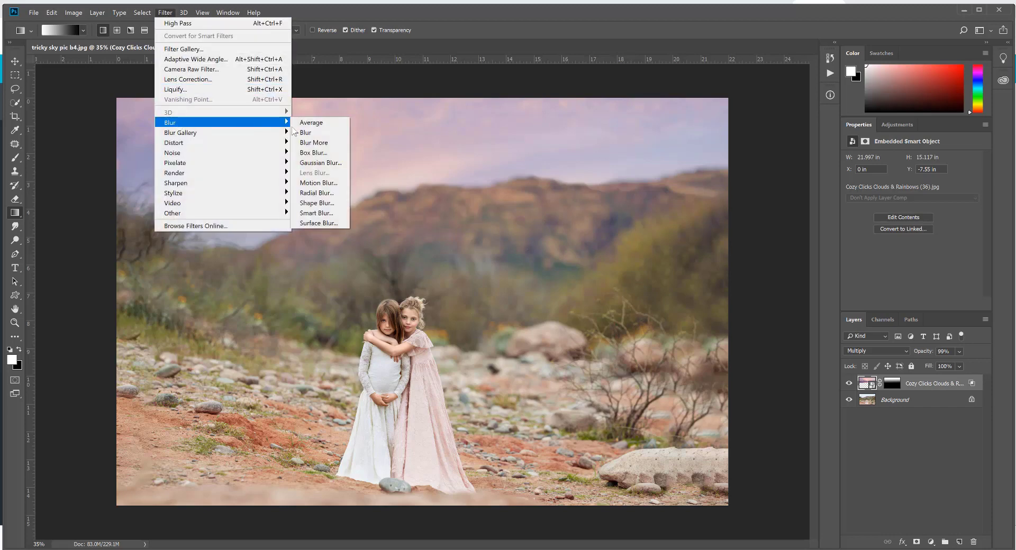
pyautogui.click(320, 163)
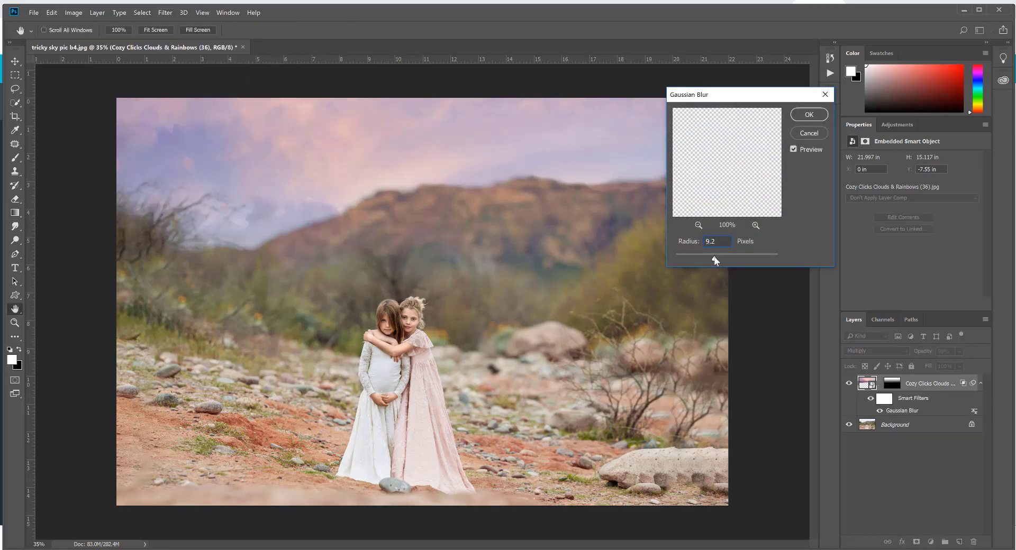
pyautogui.moveTo(715, 256); pyautogui.dragTo(725, 257)
pyautogui.moveTo(722, 258); pyautogui.dragTo(722, 259)
# Step: Confirm the blur and drag the sky layer's opacity down from 99% to 72%
pyautogui.click(801, 115)
pyautogui.press('g')
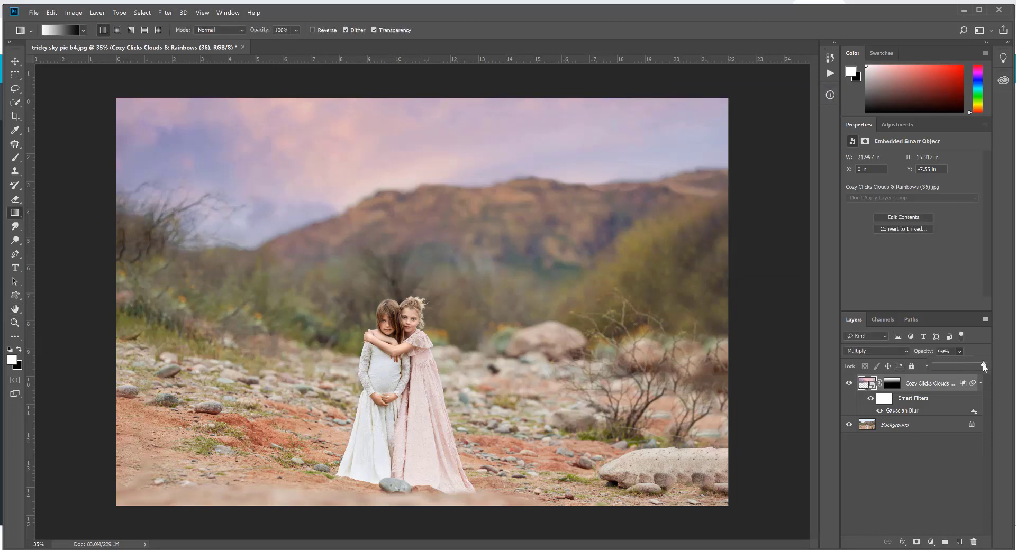
pyautogui.moveTo(983, 365); pyautogui.dragTo(975, 364)
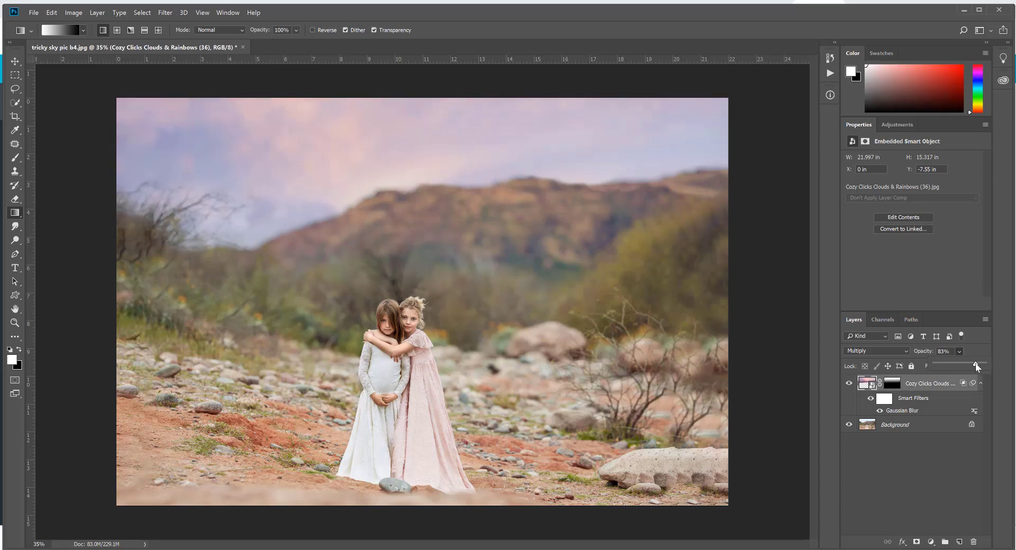
pyautogui.moveTo(973, 366); pyautogui.dragTo(971, 365)
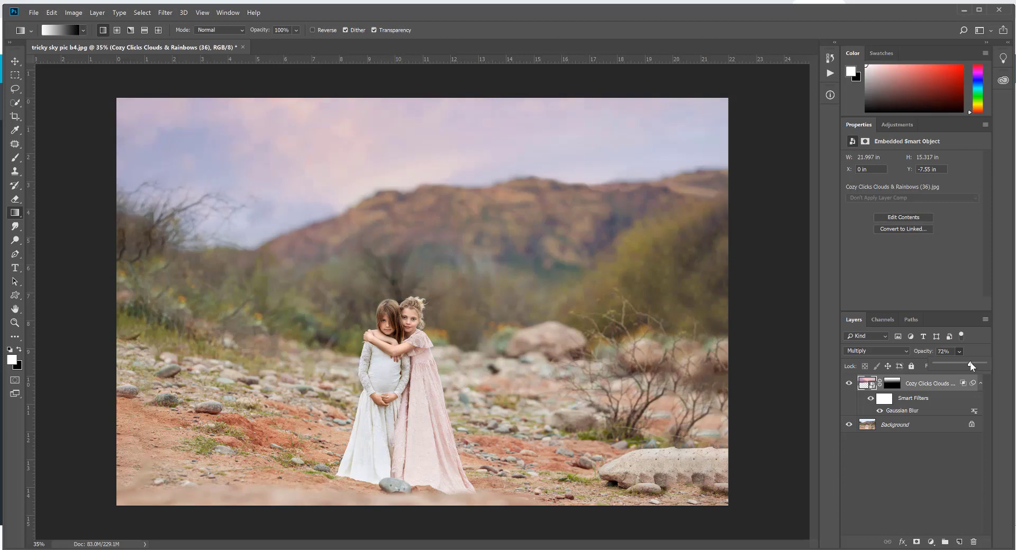